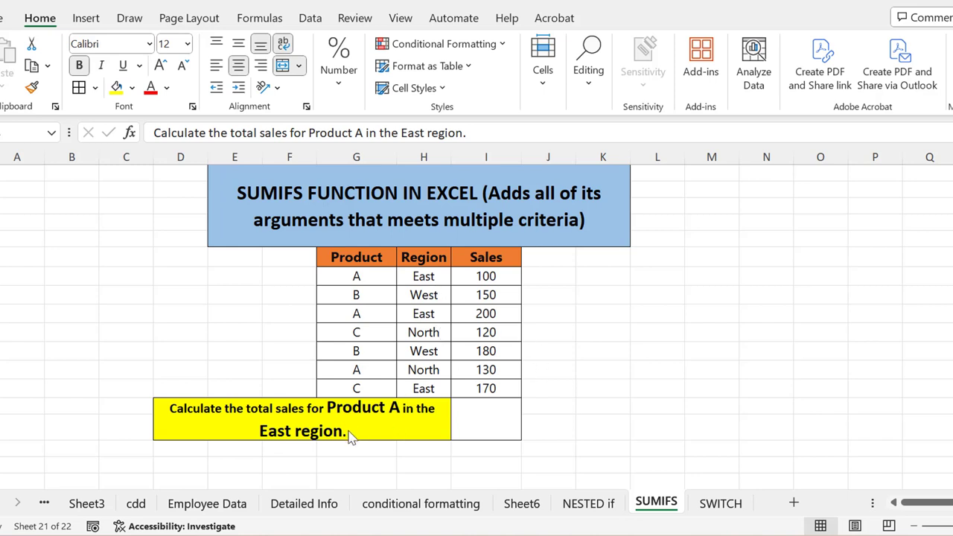
Start a SUMIFS formula in the empty cell beside the Product A question, with the Sales values I7:I13 as sum range
click(251, 423)
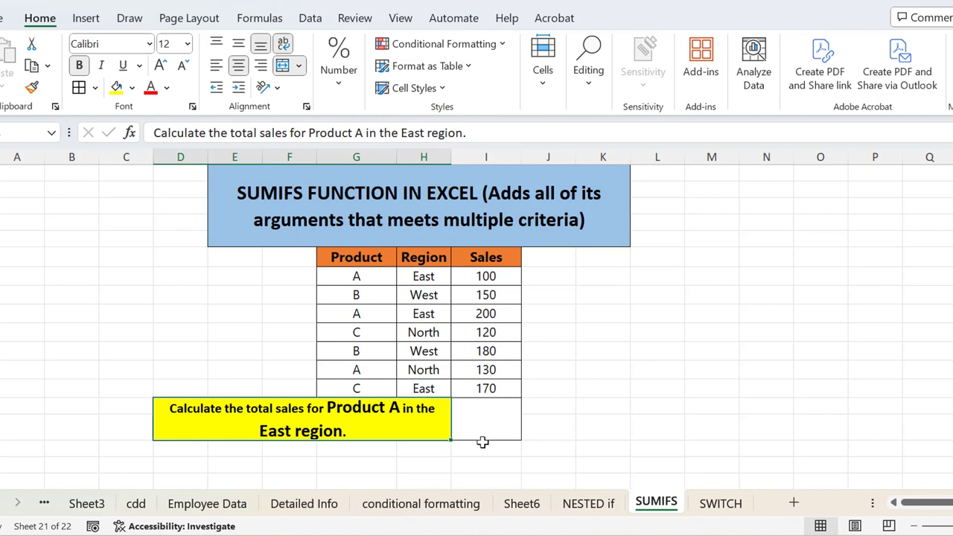
double_click(467, 418)
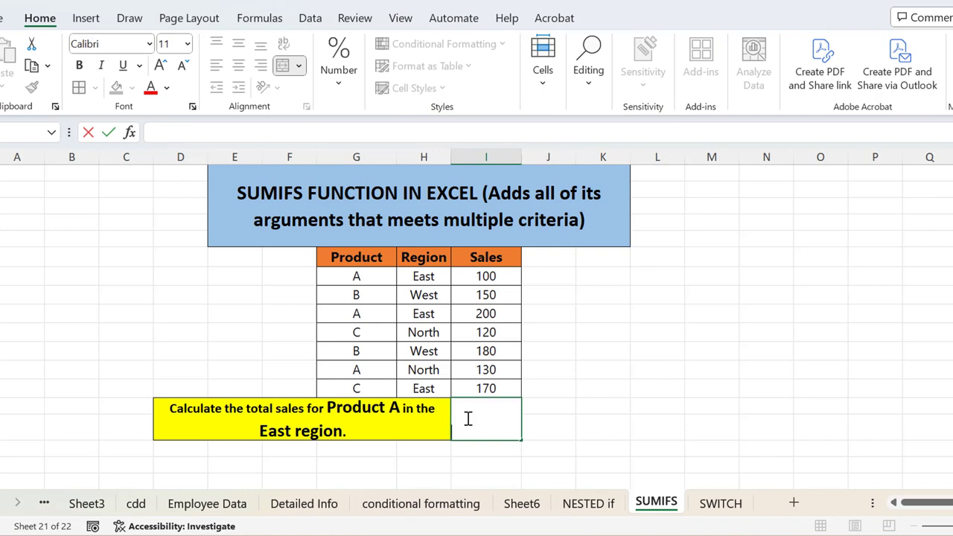
text(=)
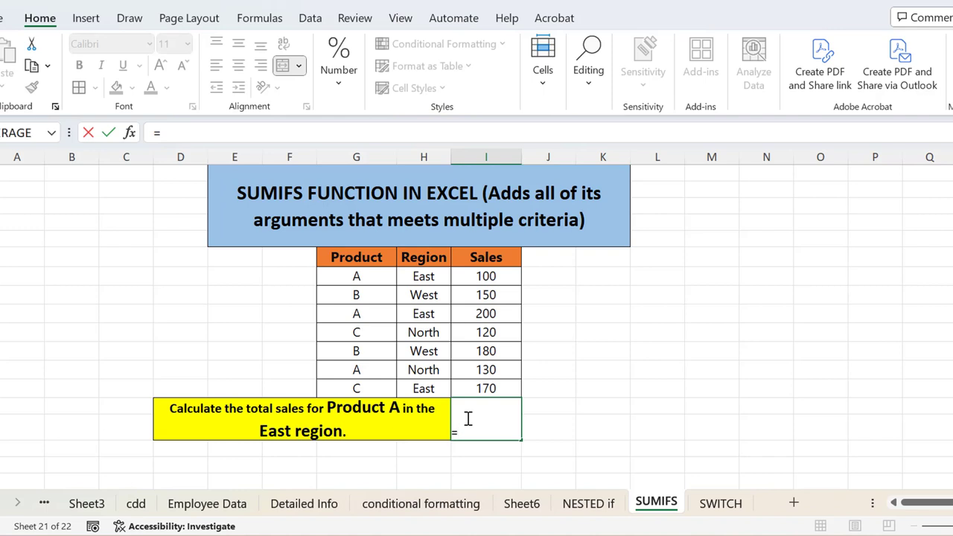
text(sumif)
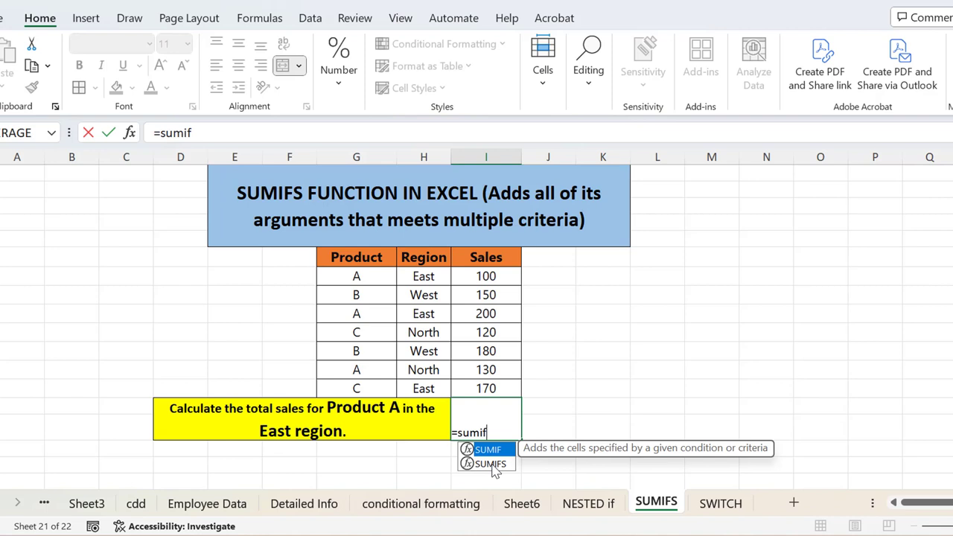
double_click(491, 464)
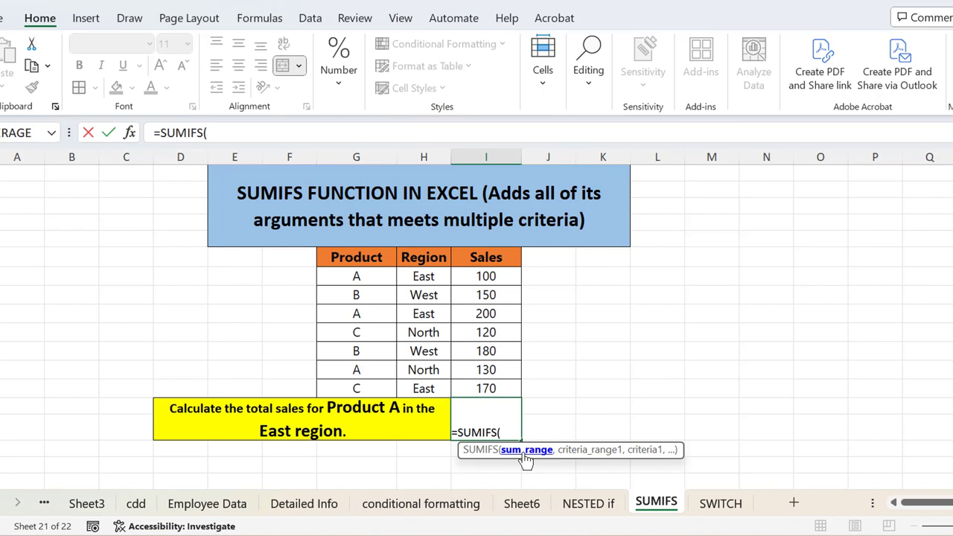
drag(494, 276, 497, 391)
text(,)
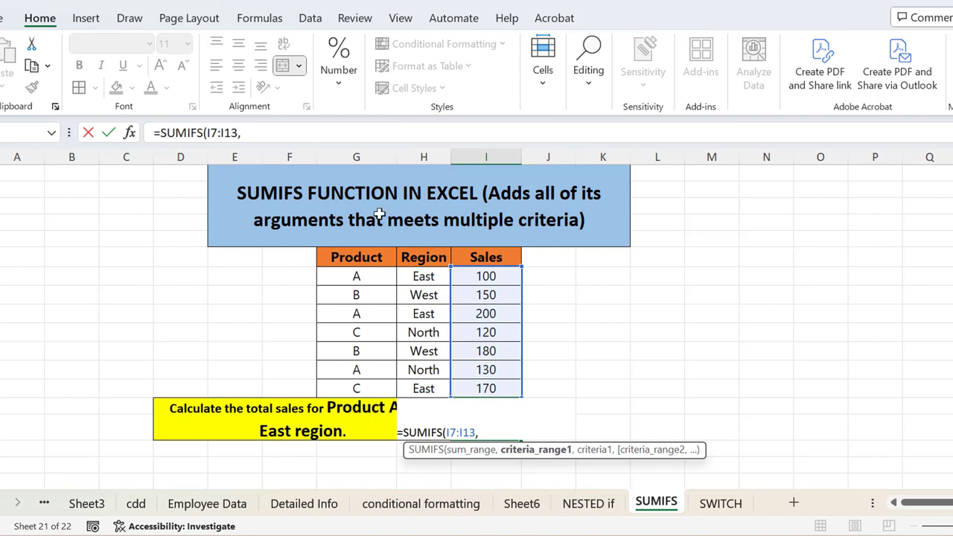
Add the first condition to the SUMIFS formula: Product range G7:G13 with criterion "A"
drag(368, 276, 371, 388)
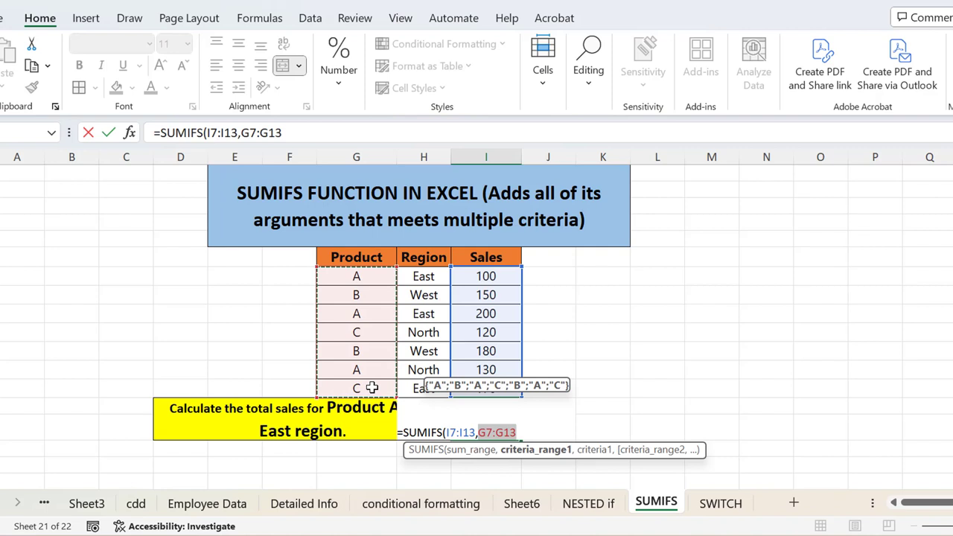
click(524, 434)
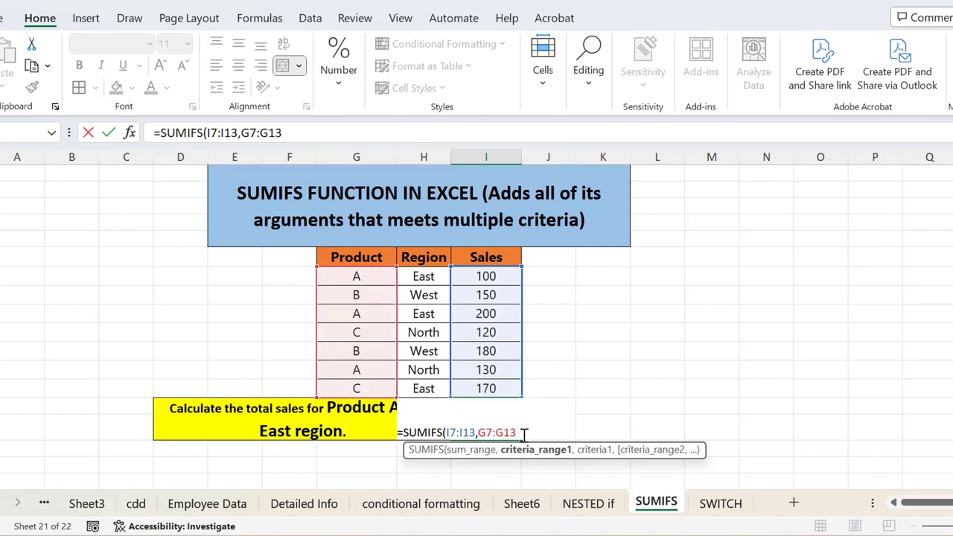
text(,)
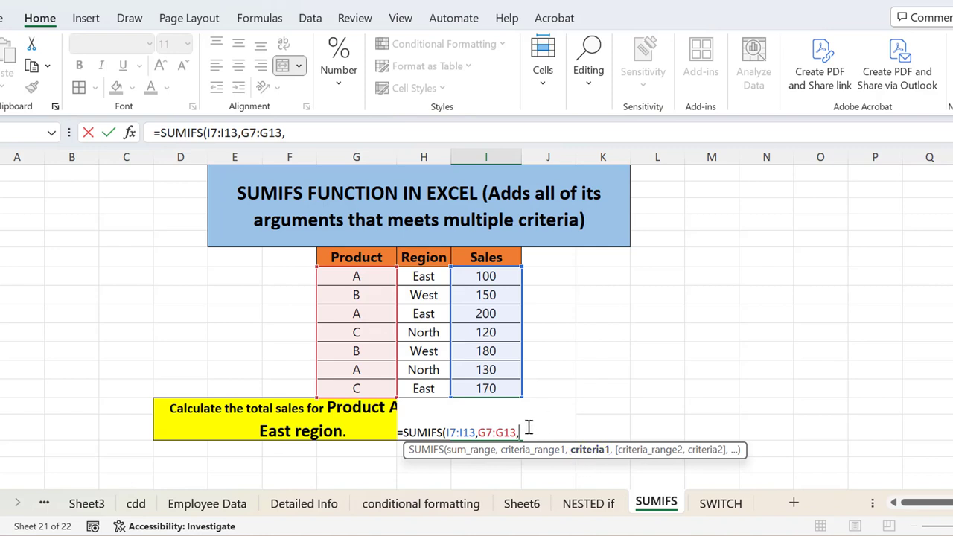
text("A")
text(,)
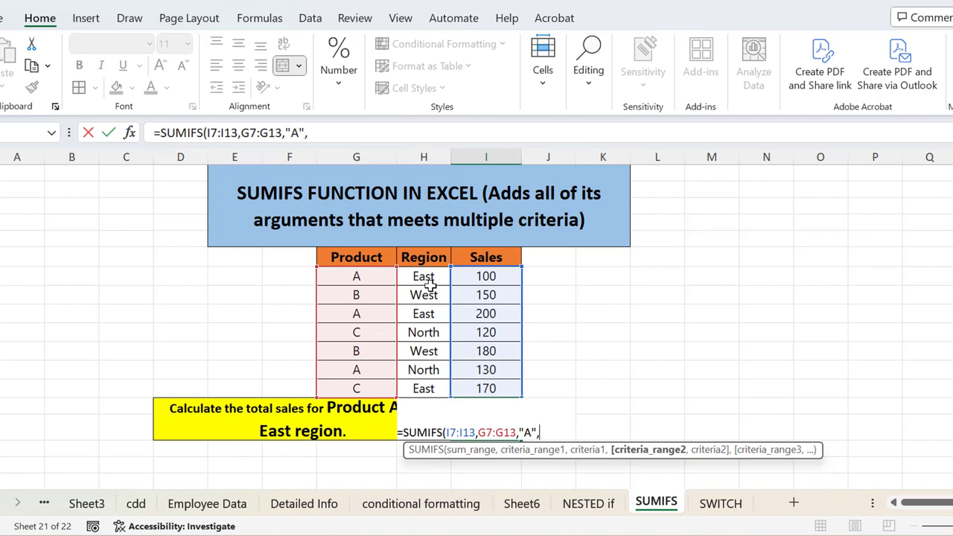
Complete the formula with Region range H7:H13 and criterion "East", and middle-align the result cell vertically
drag(426, 274, 434, 390)
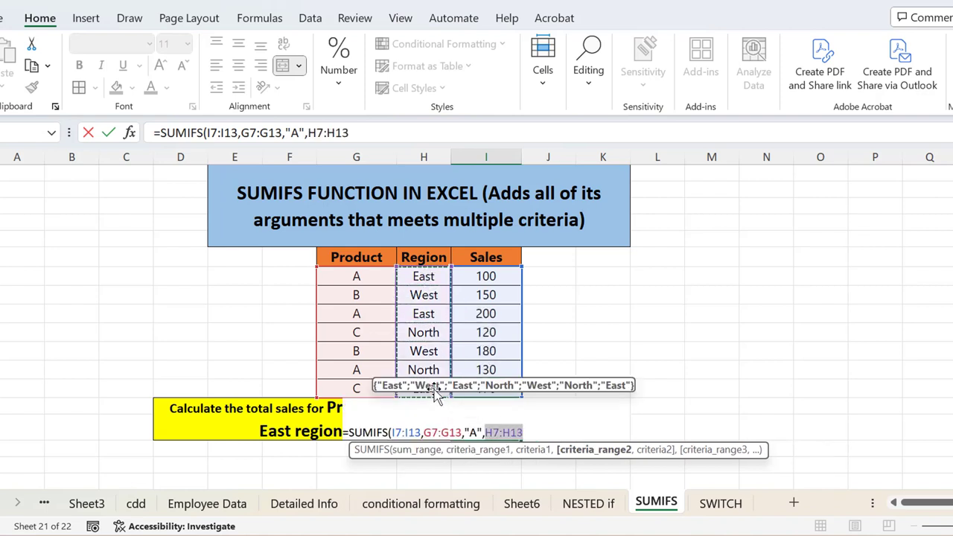
click(535, 434)
text(,)
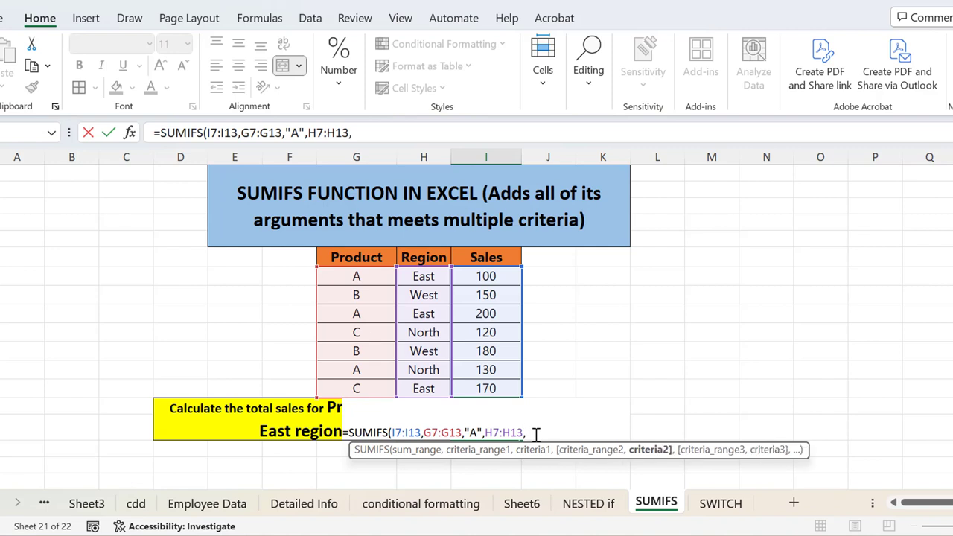
text("East")
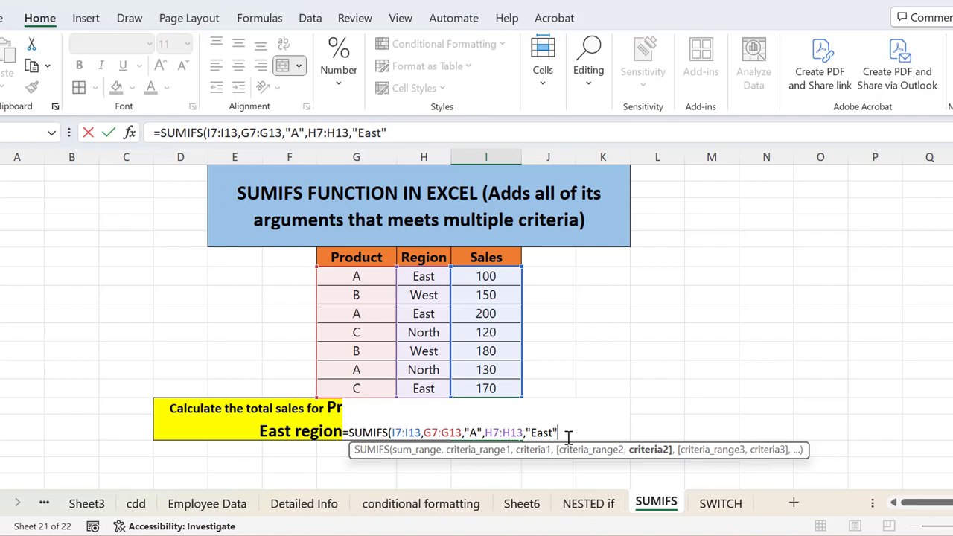
text())
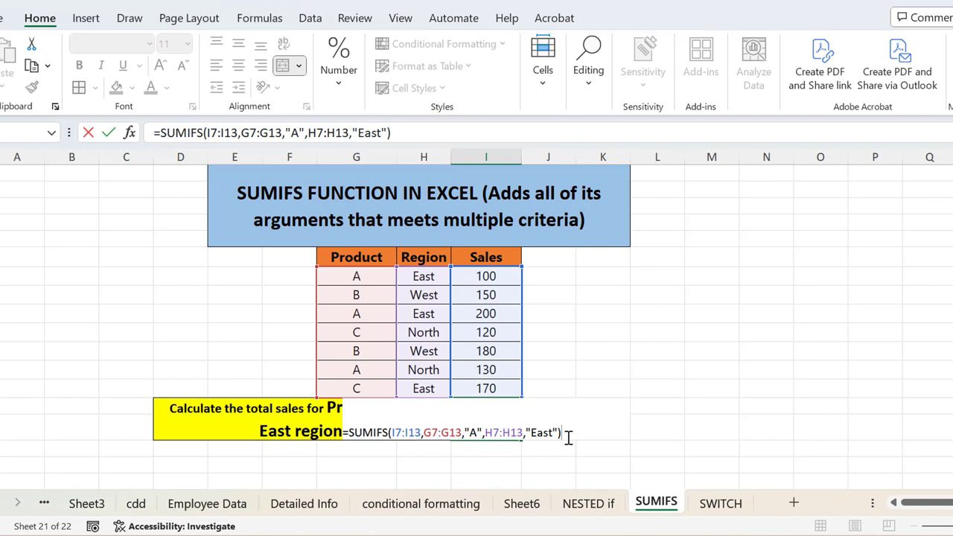
key(Return)
click(499, 424)
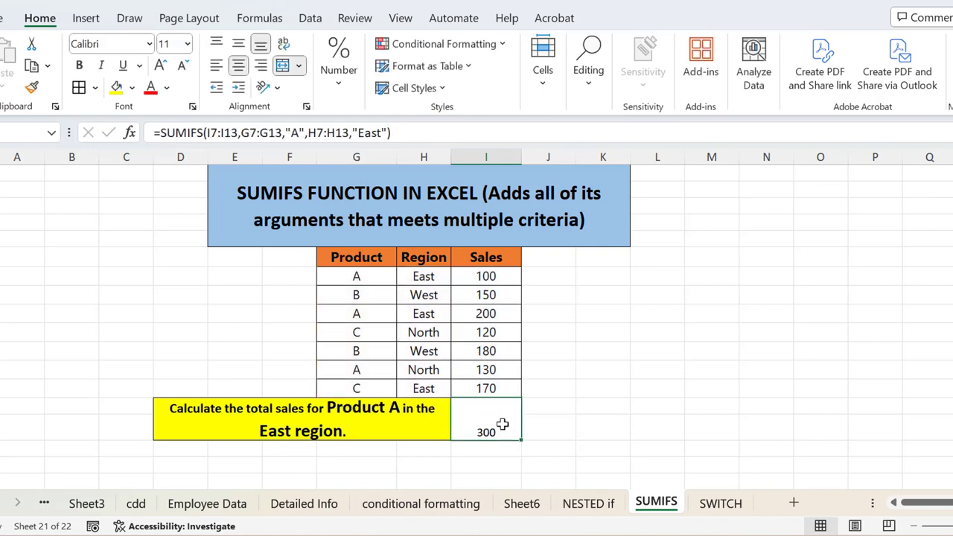
click(239, 44)
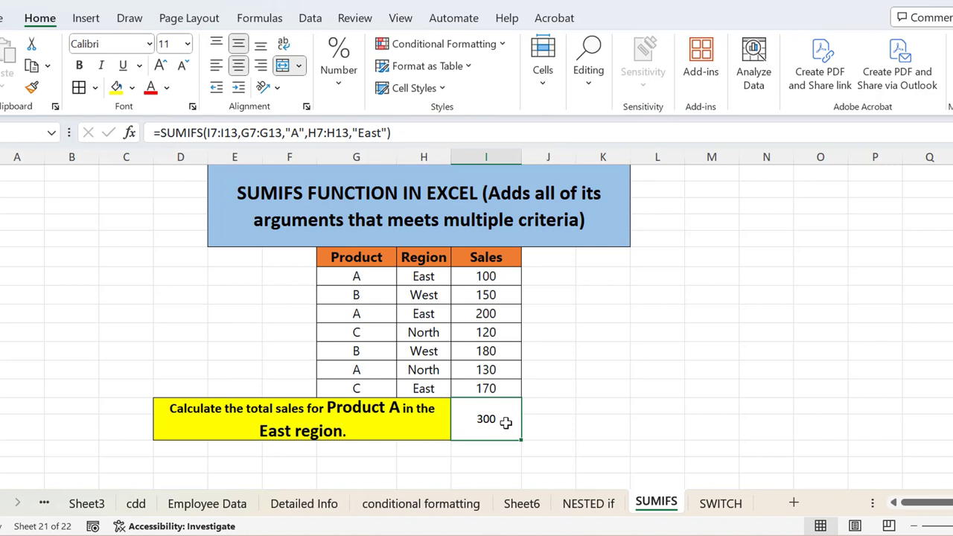
Fill the Product and Region cells of both Product A, East rows with standard orange
click(371, 278)
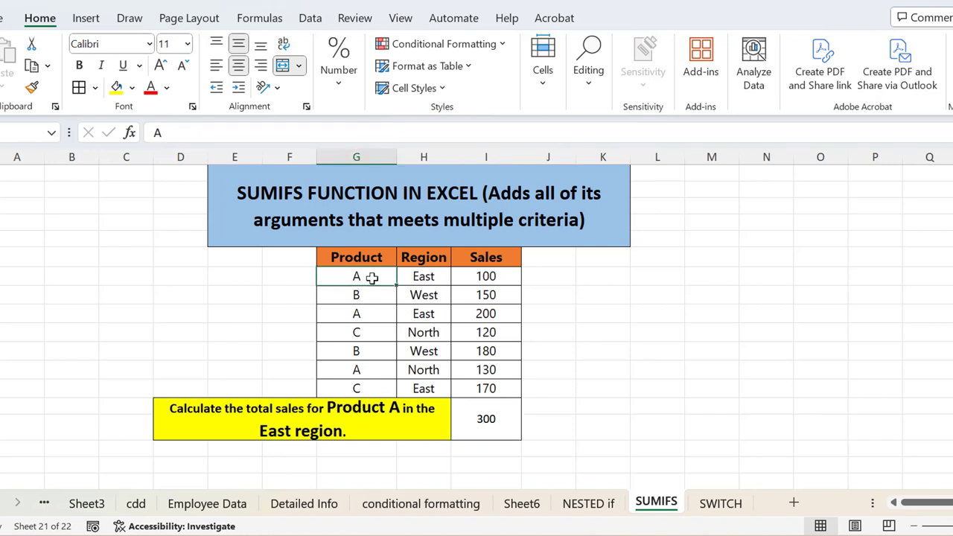
click(132, 88)
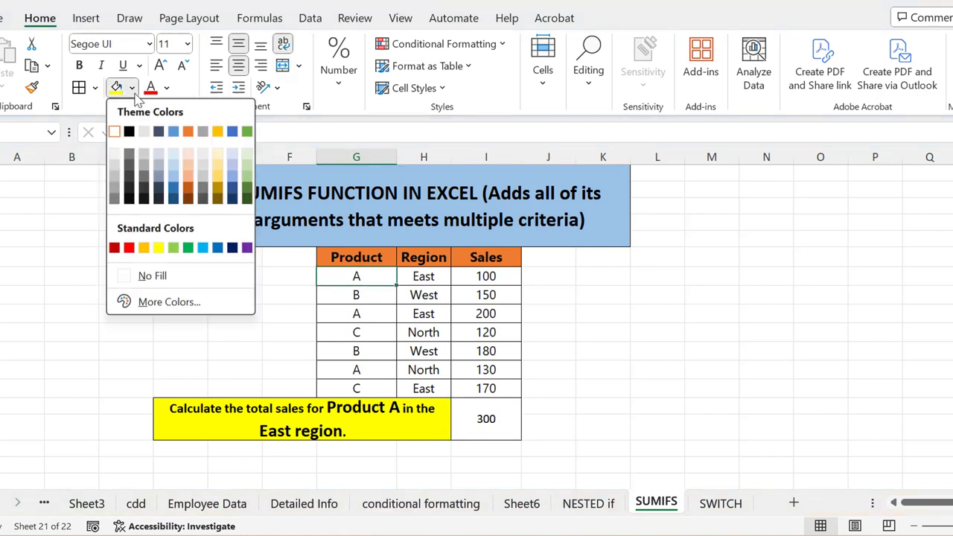
click(144, 247)
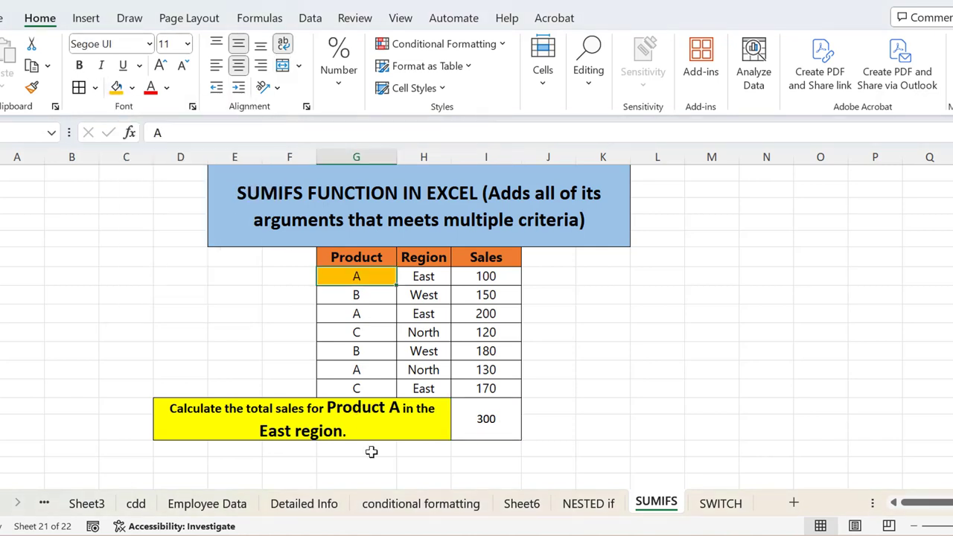
click(426, 277)
click(117, 88)
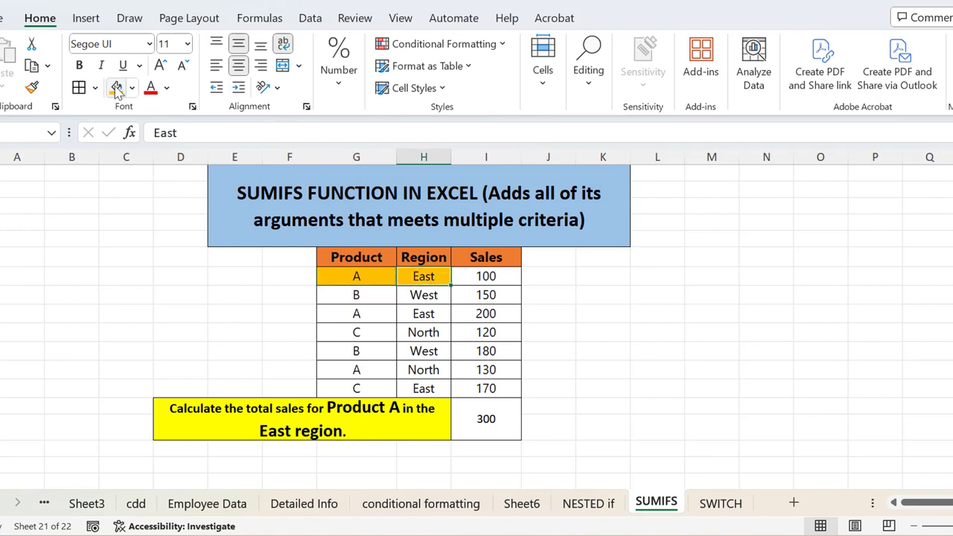
click(361, 314)
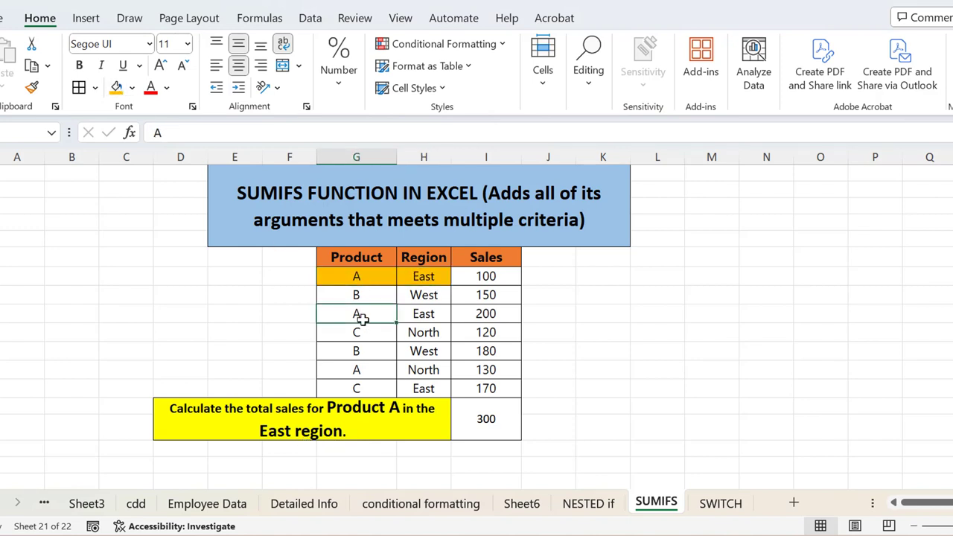
click(117, 88)
click(436, 313)
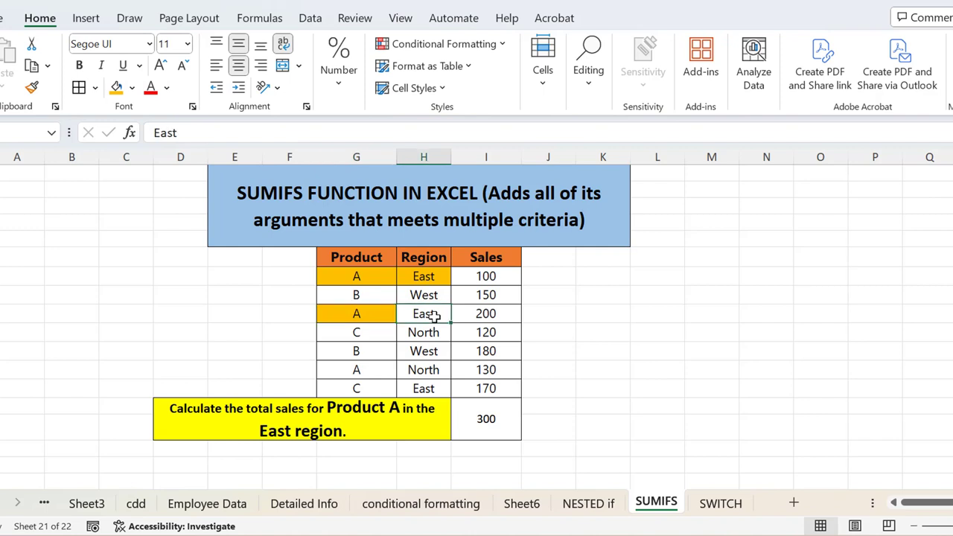
click(117, 88)
In the Product A, North row, fill the Product cell orange and the Region cell red
click(359, 373)
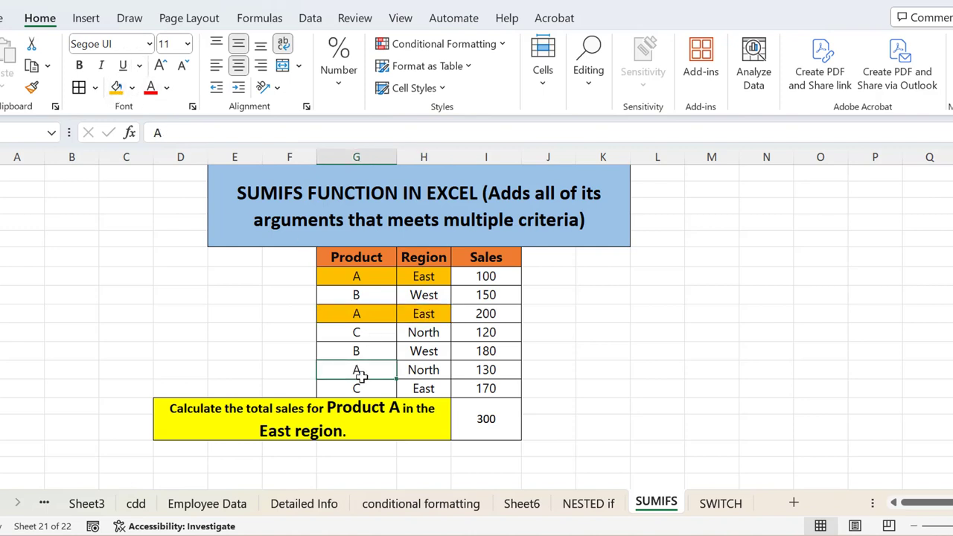
click(132, 88)
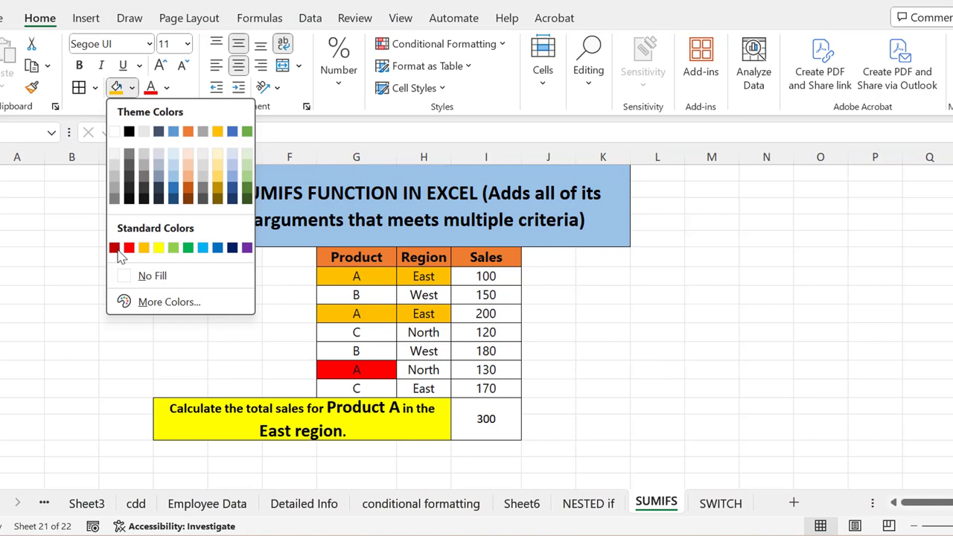
click(115, 248)
click(132, 88)
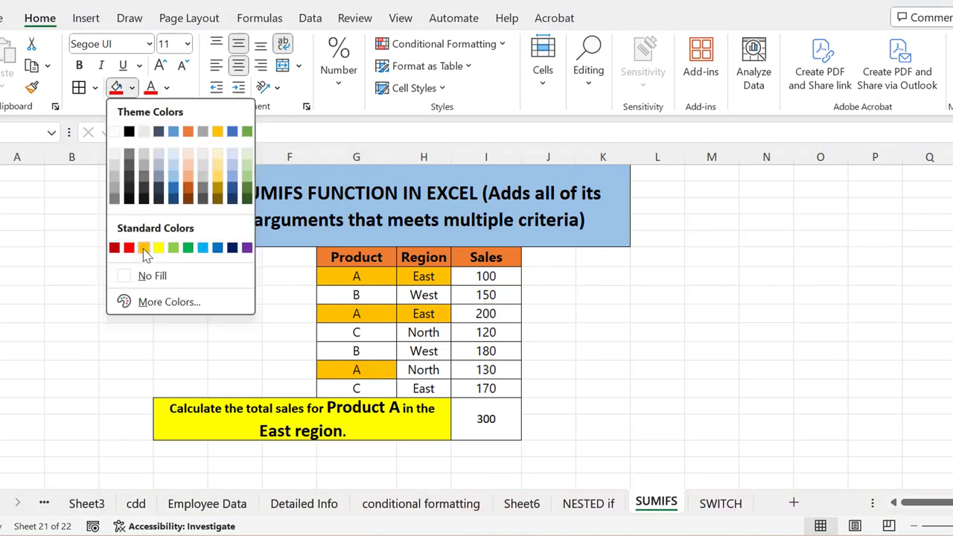
click(145, 251)
click(421, 369)
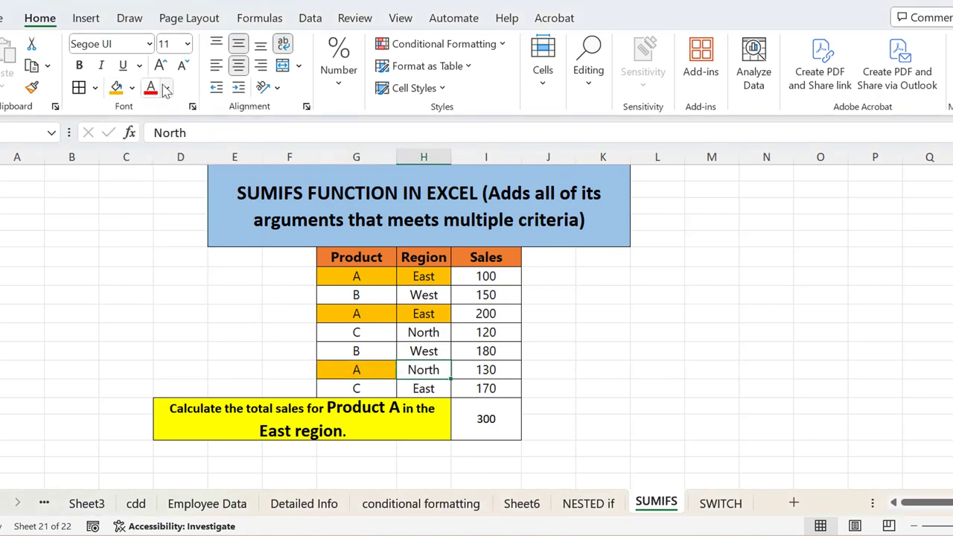
click(132, 88)
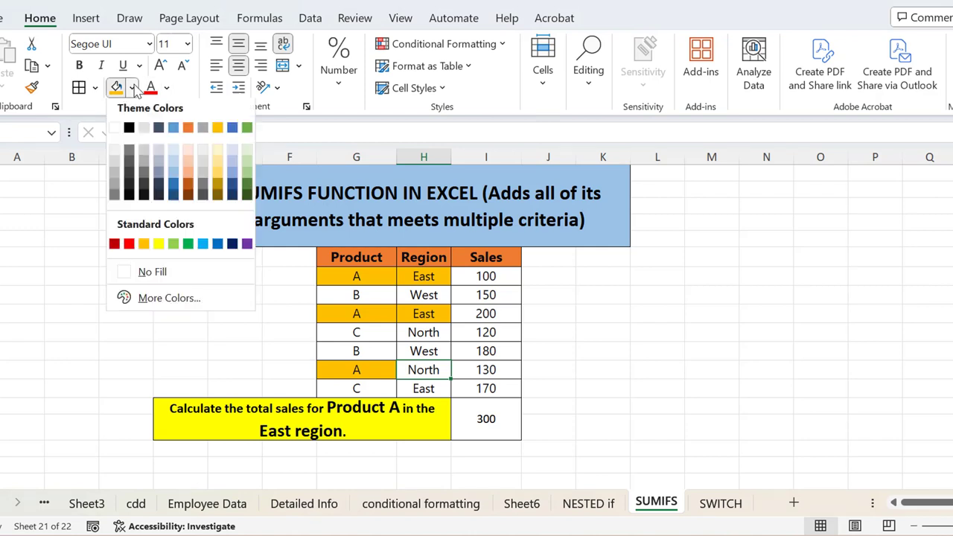
click(129, 243)
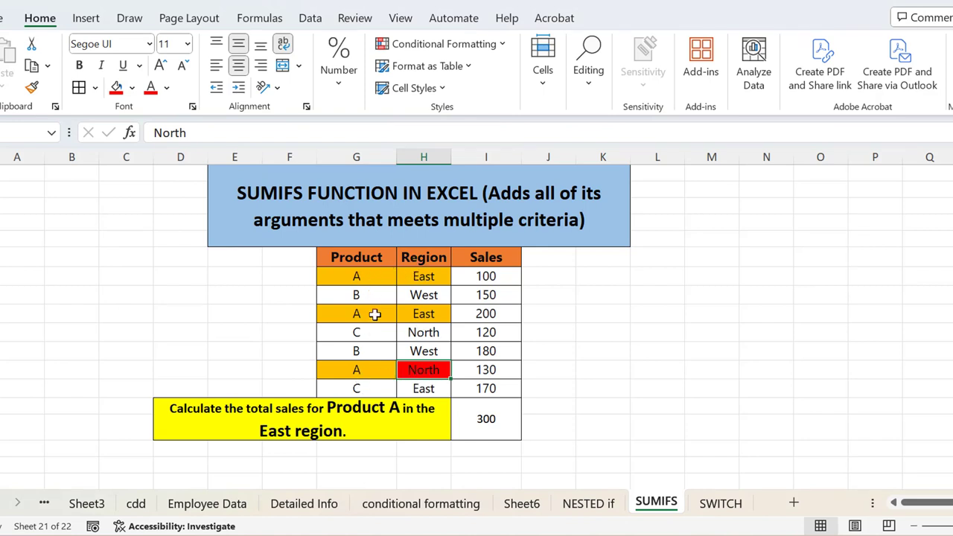
Check the SUMIFS result against the Sales values of the two Product A, East rows and the Product A, North row
click(500, 411)
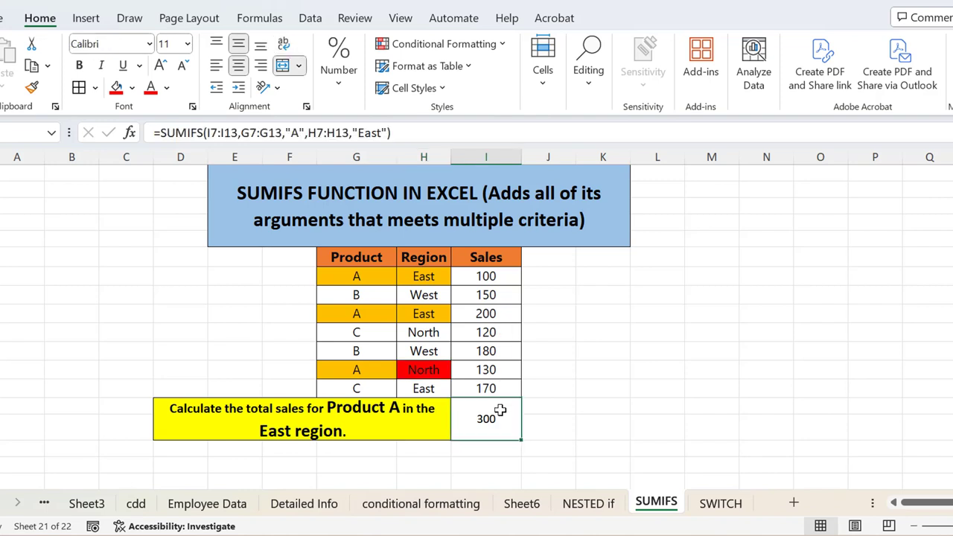
click(497, 275)
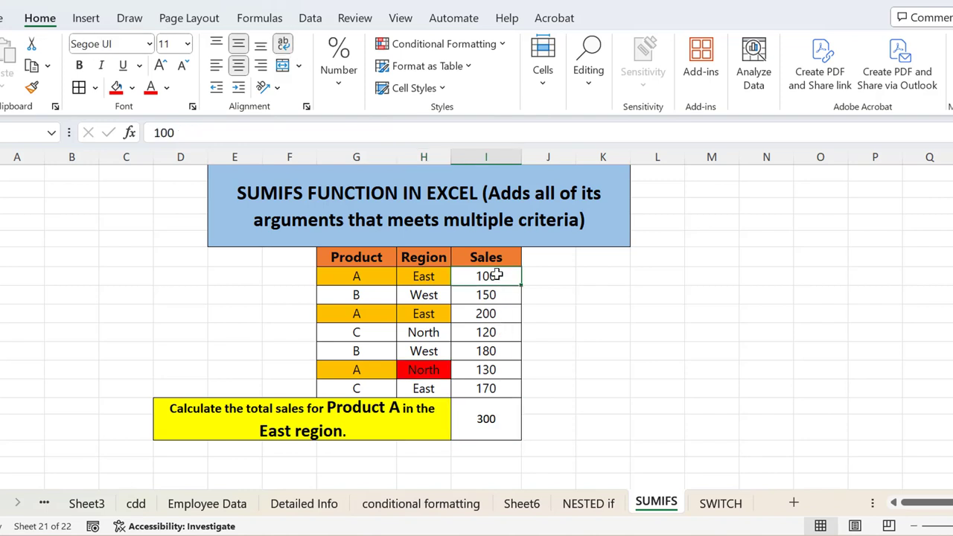
click(496, 314)
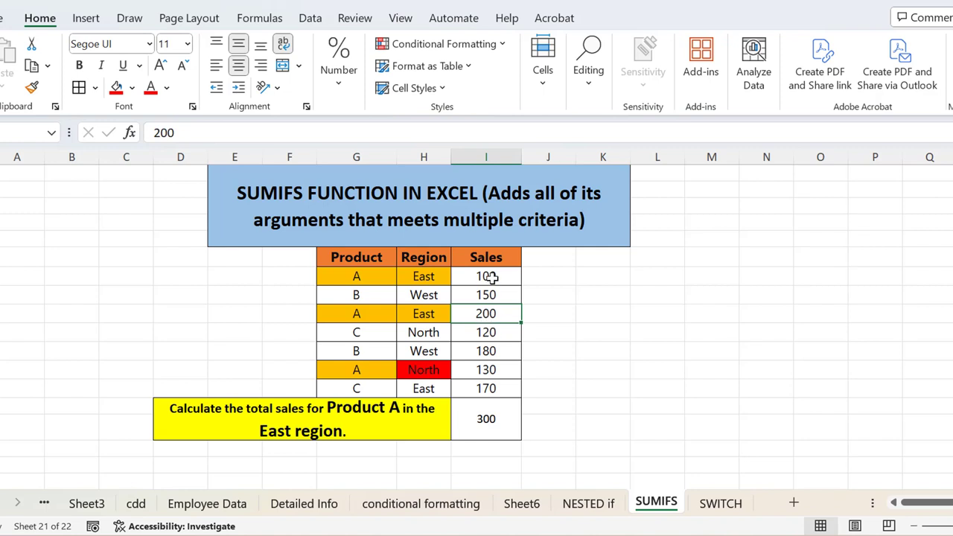
click(495, 424)
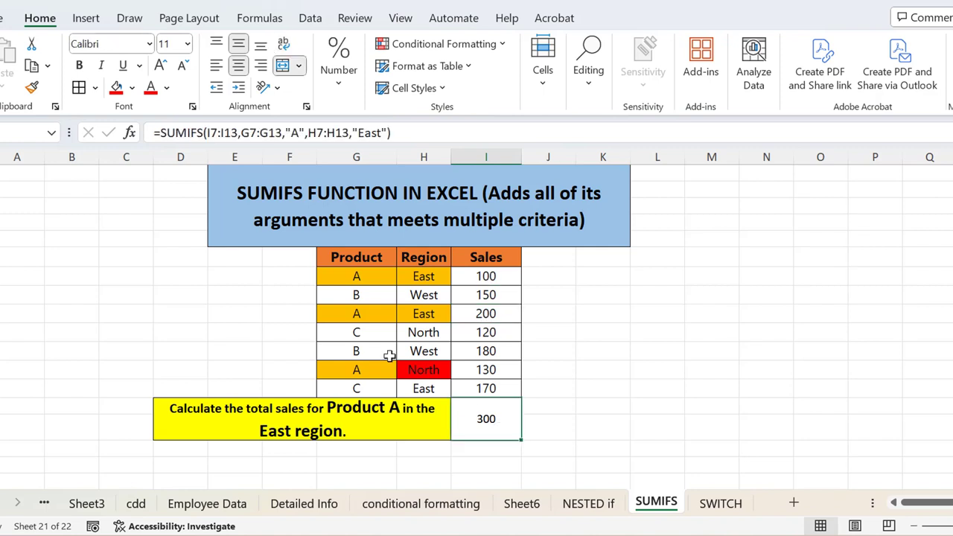
drag(380, 368, 490, 370)
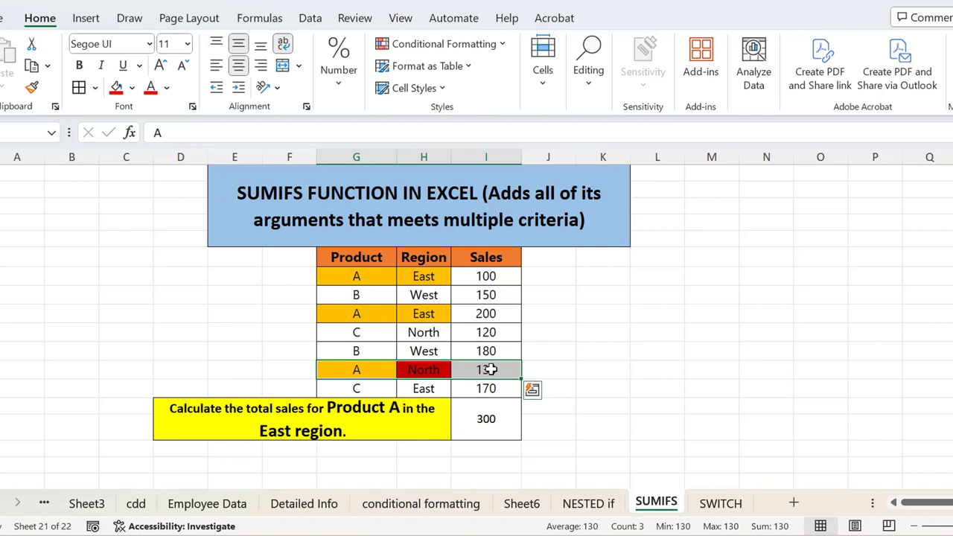
click(486, 438)
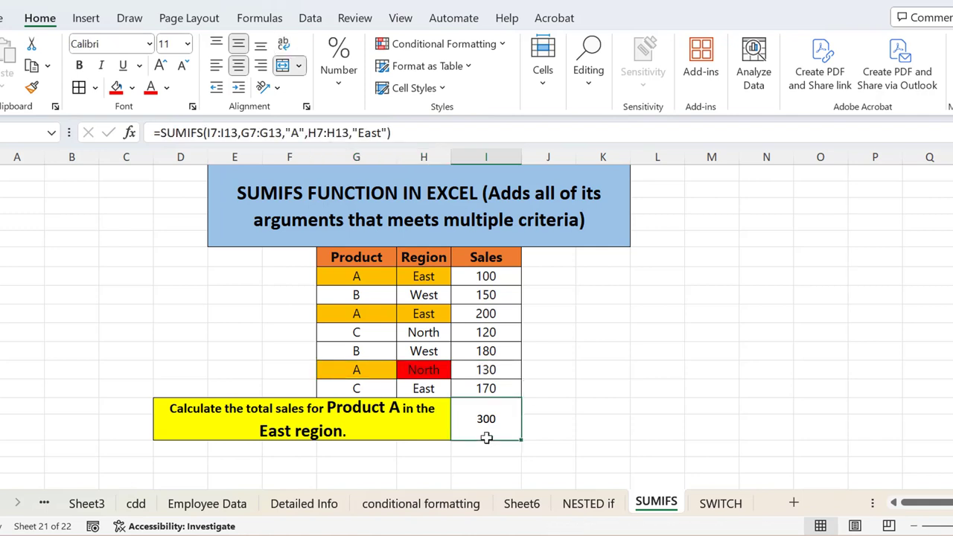